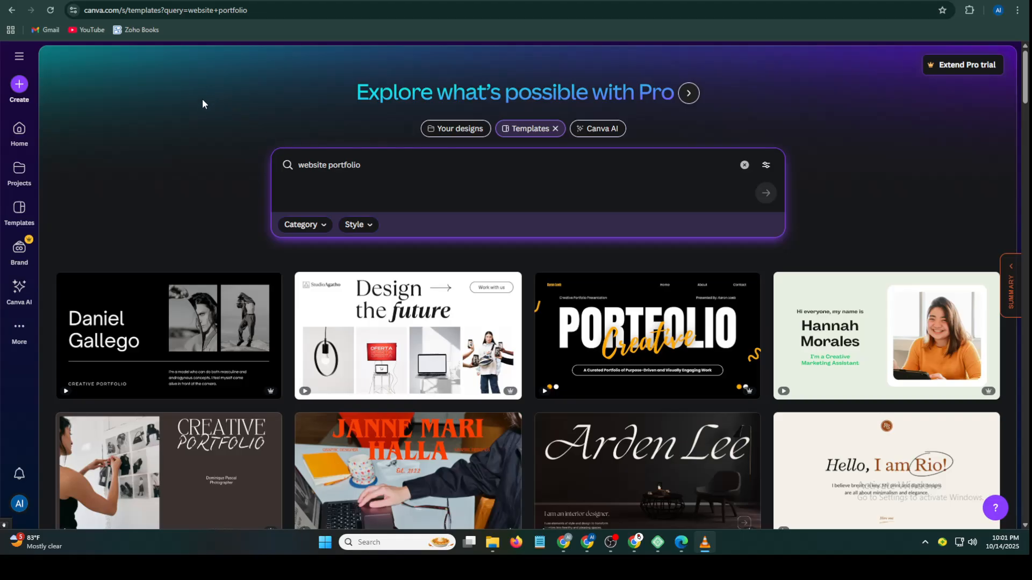
# - Browse the website portfolio templates and open the White and Red Minimalist and Modern Personal Portfolio Website Desktop Prototype for customizing
pyautogui.moveTo(369, 170); pyautogui.dragTo(327, 164)
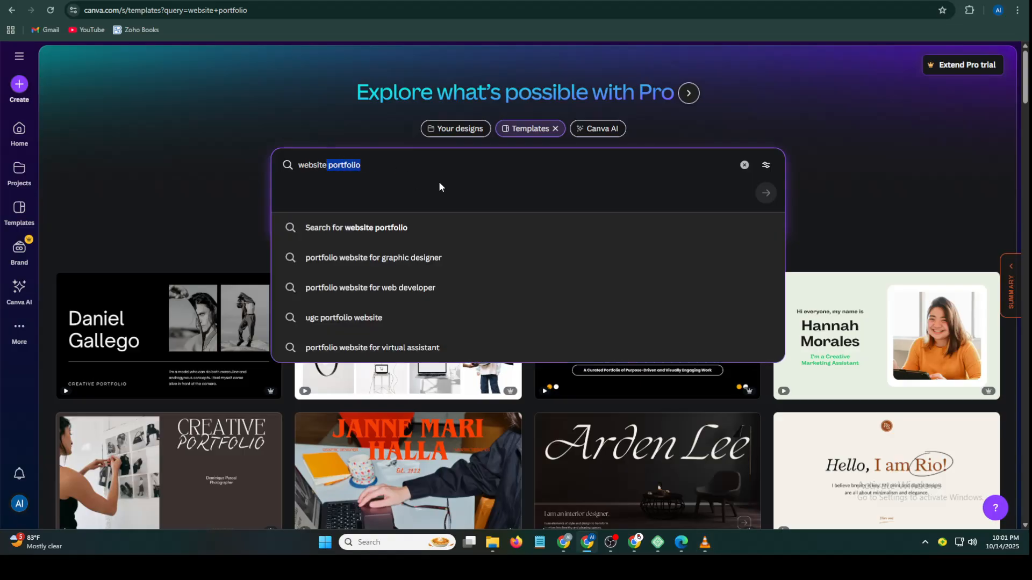
pyautogui.click(745, 130)
pyautogui.scroll(-15, 747, 129)
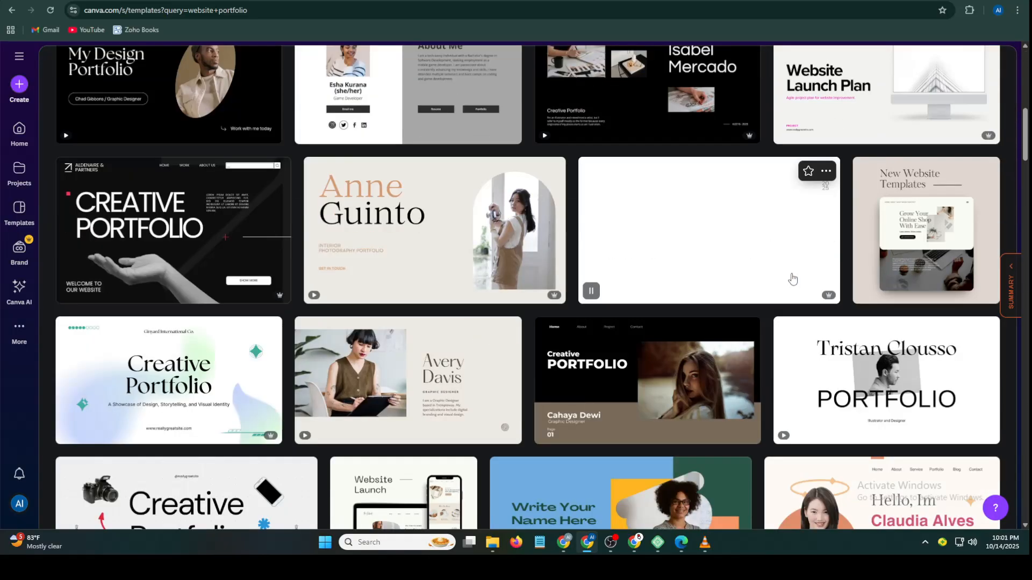
pyautogui.scroll(-10, 706, 216)
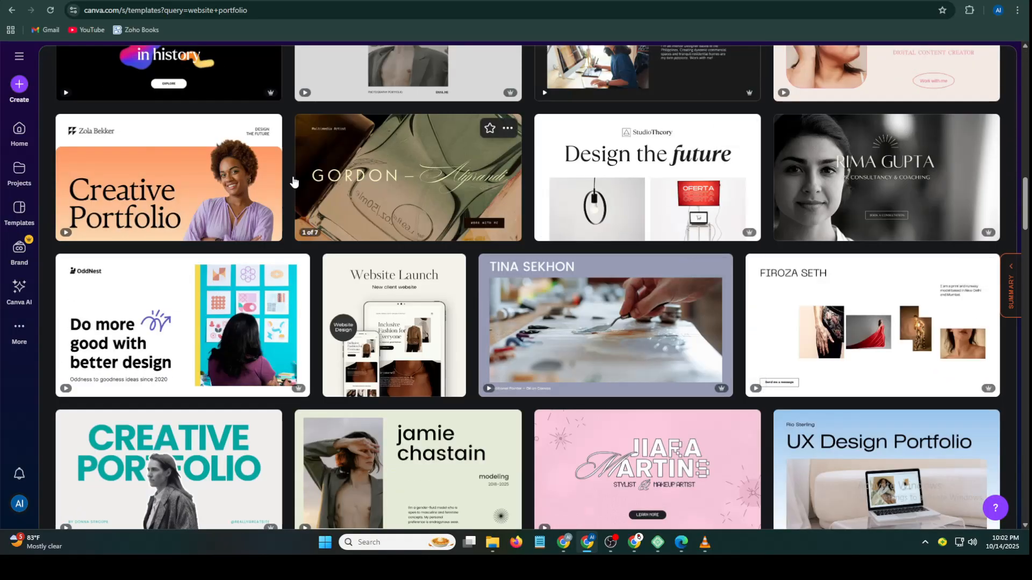
pyautogui.scroll(-7, 621, 292)
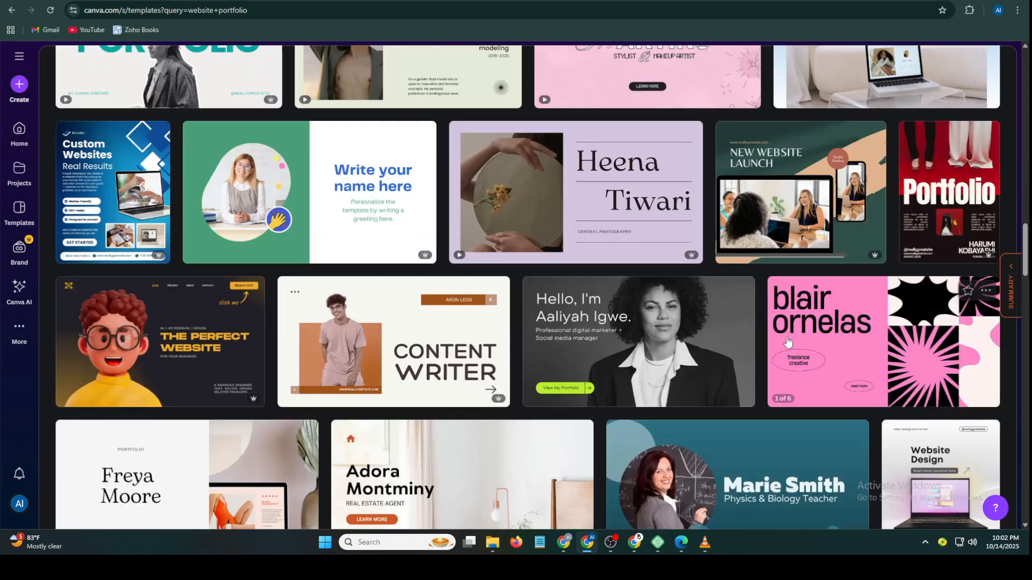
pyautogui.scroll(-15, 489, 295)
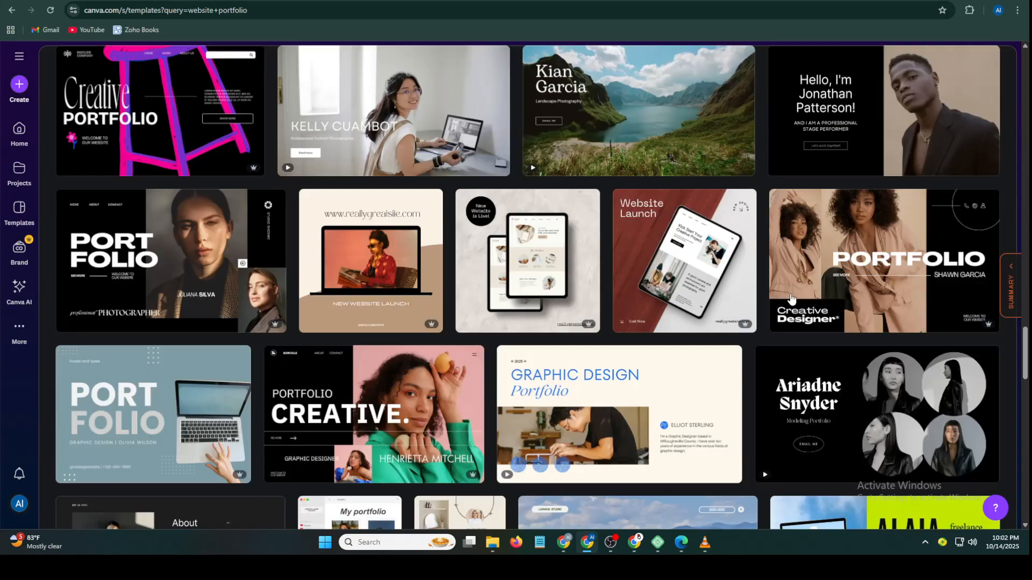
pyautogui.scroll(-8, 638, 295)
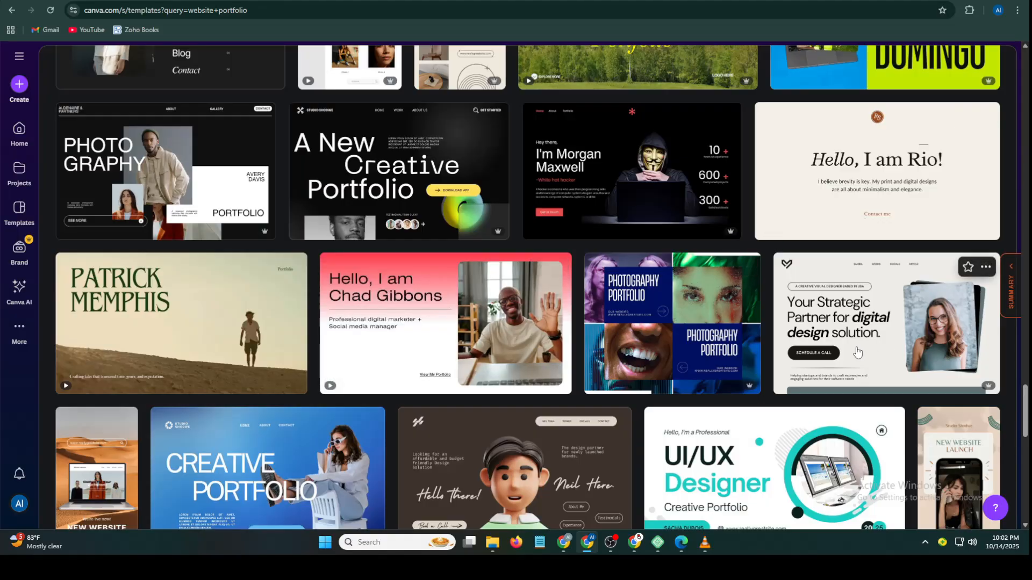
pyautogui.scroll(-4, 666, 366)
pyautogui.scroll(-6, 666, 366)
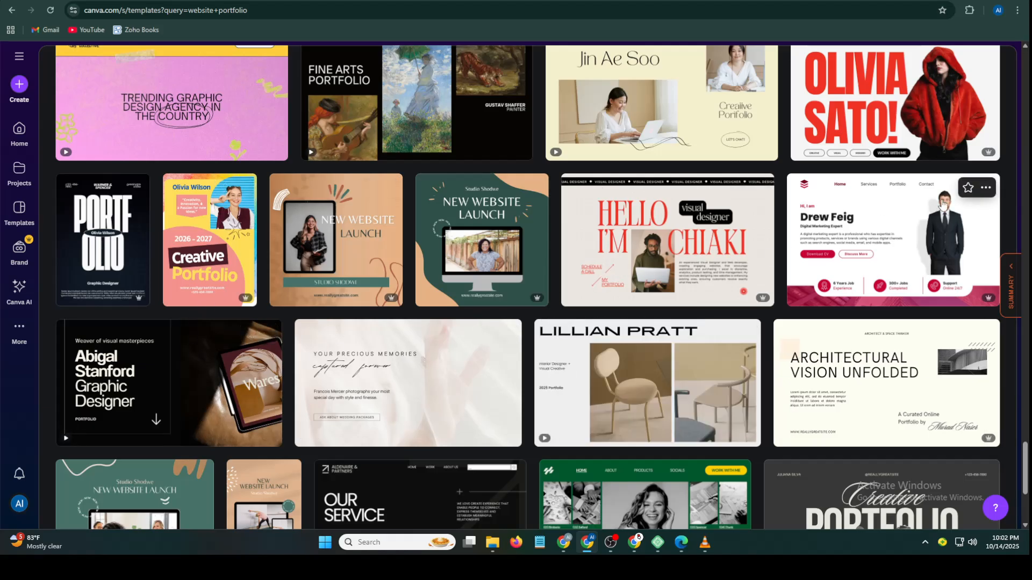
pyautogui.click(986, 188)
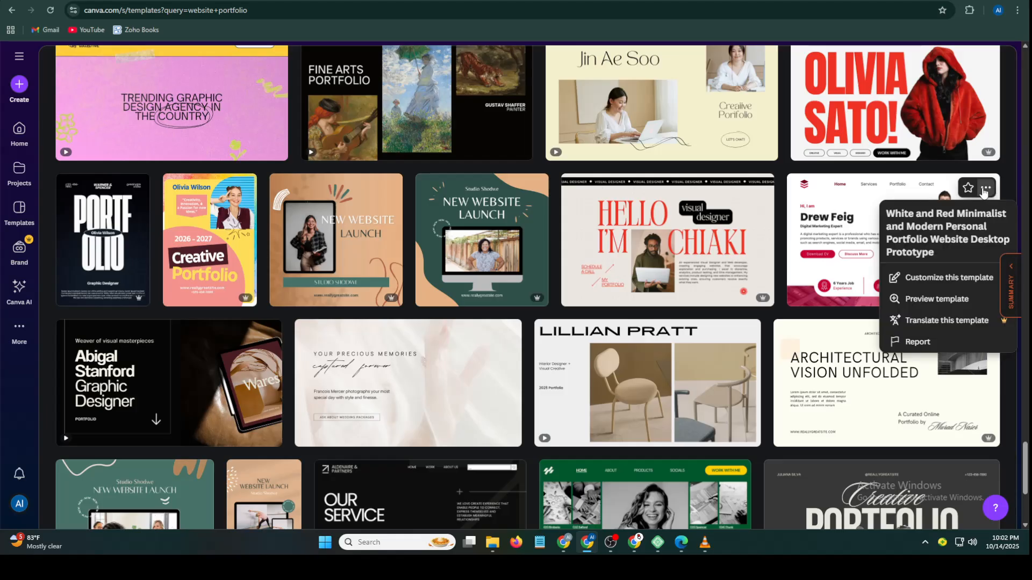
pyautogui.click(954, 283)
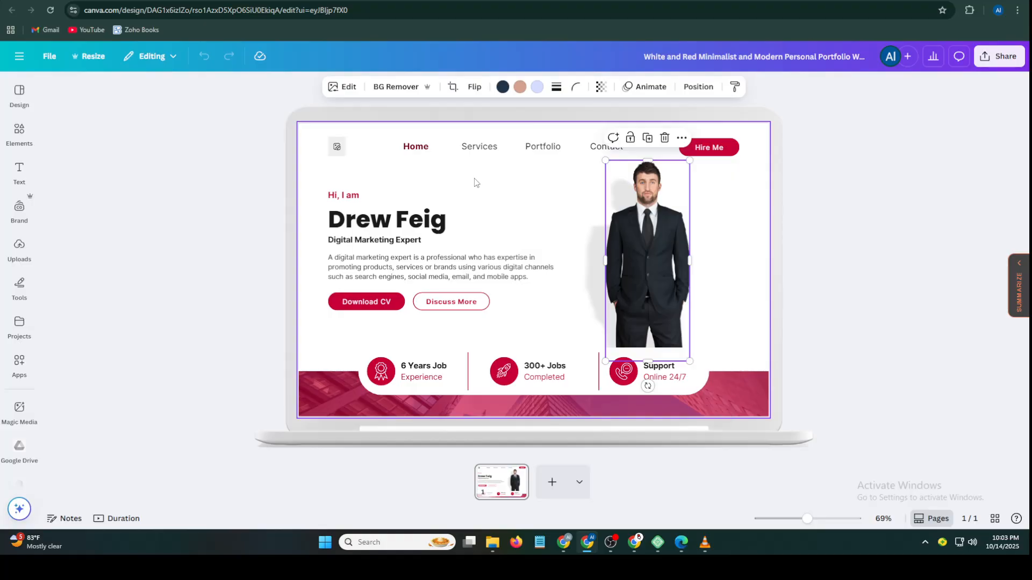
# - Add the uploaded photo of the smiling man holding a folder at an office desk to the page
pyautogui.click(572, 209)
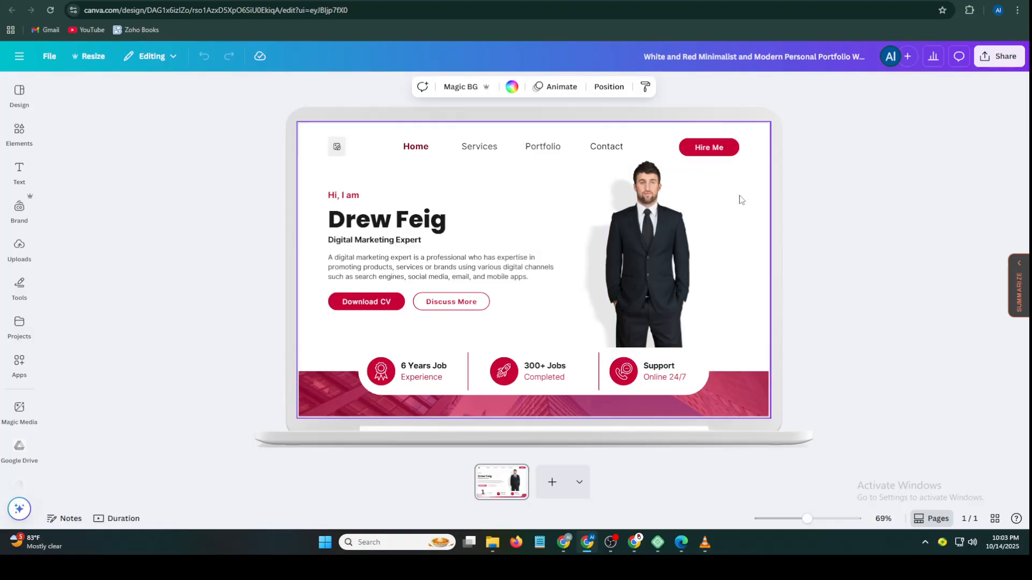
pyautogui.click(666, 244)
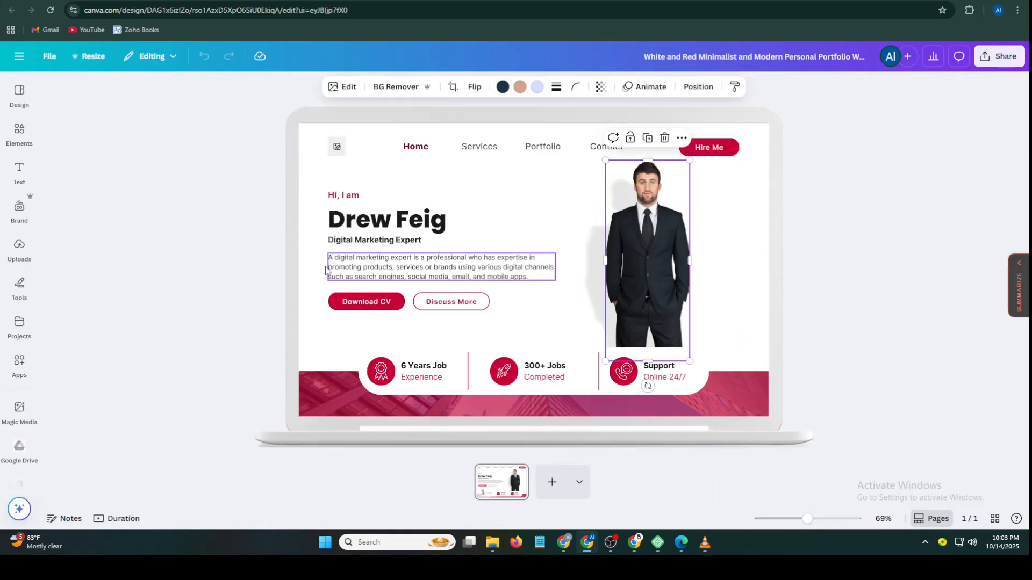
pyautogui.click(20, 250)
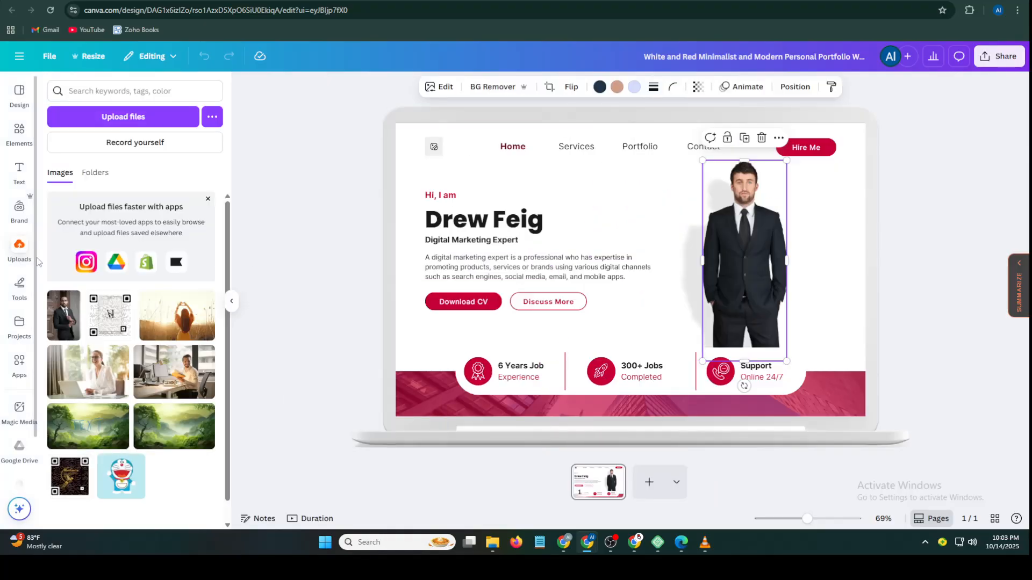
pyautogui.click(185, 375)
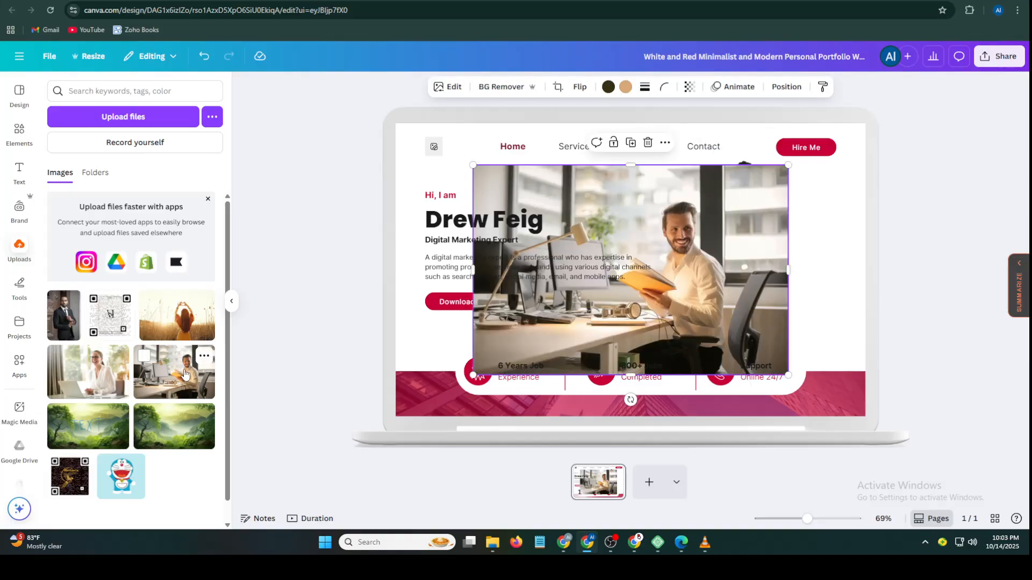
# - Crop the office photo to a narrow portrait around the seated man and position it over the original standing man's picture
pyautogui.moveTo(473, 269); pyautogui.dragTo(634, 264)
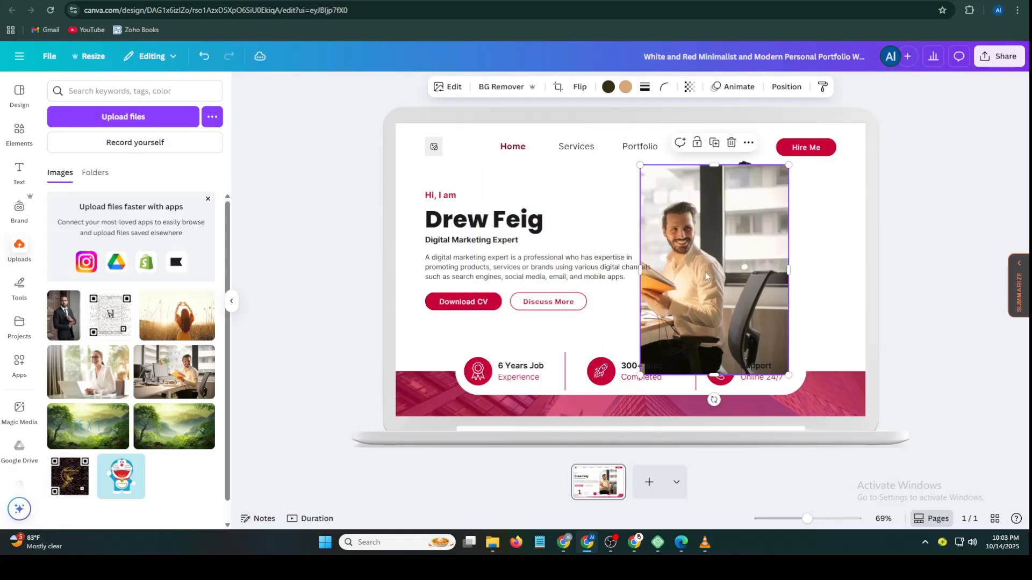
pyautogui.moveTo(705, 271); pyautogui.dragTo(747, 255)
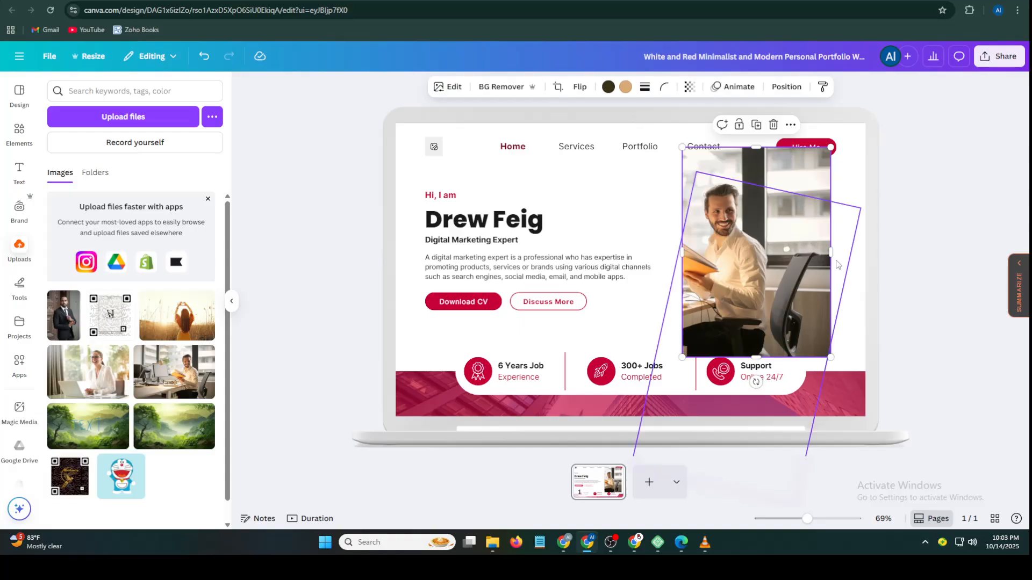
pyautogui.moveTo(831, 251); pyautogui.dragTo(790, 251)
pyautogui.moveTo(736, 146); pyautogui.dragTo(743, 161)
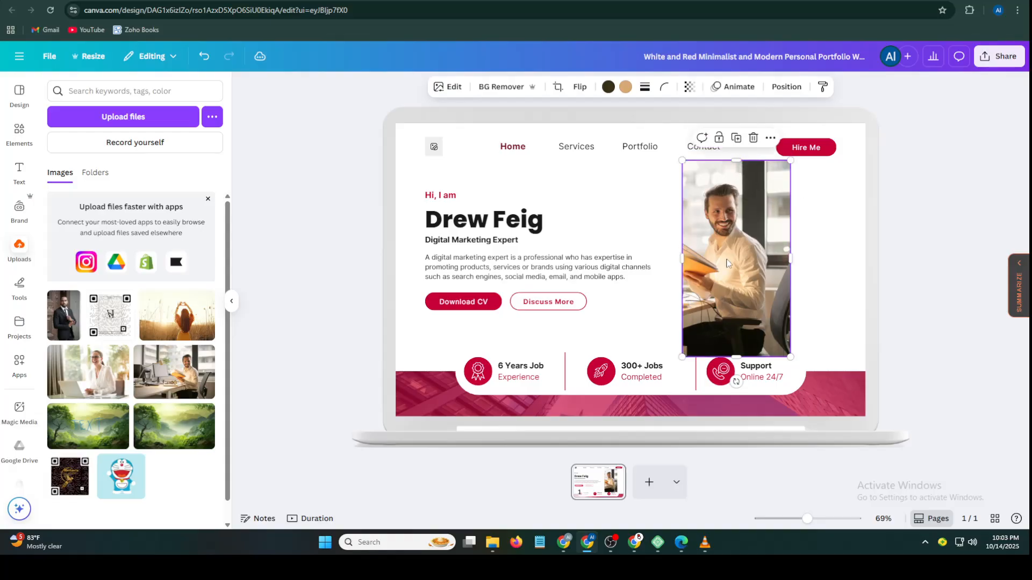
pyautogui.moveTo(727, 260); pyautogui.dragTo(736, 256)
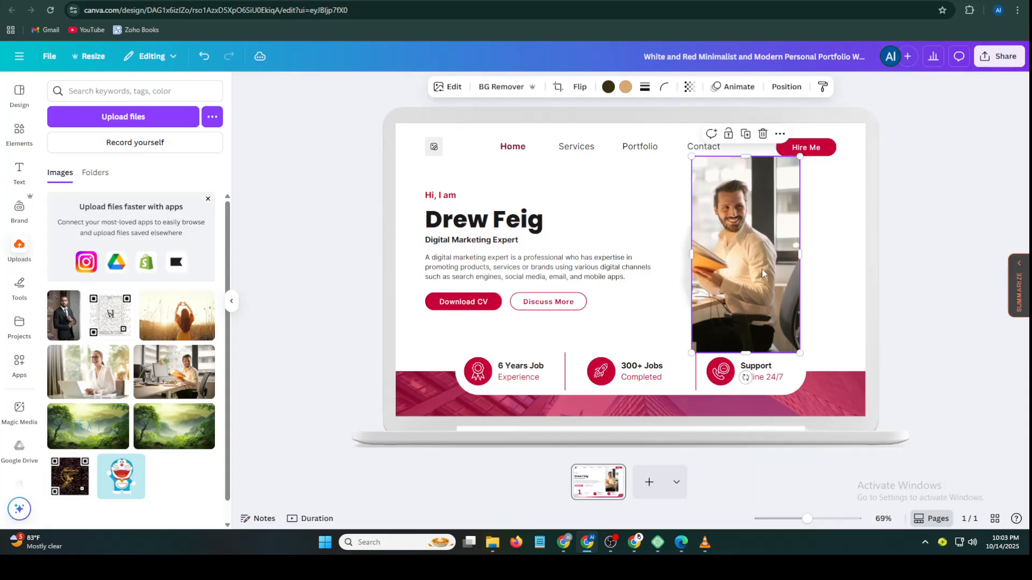
pyautogui.click(629, 216)
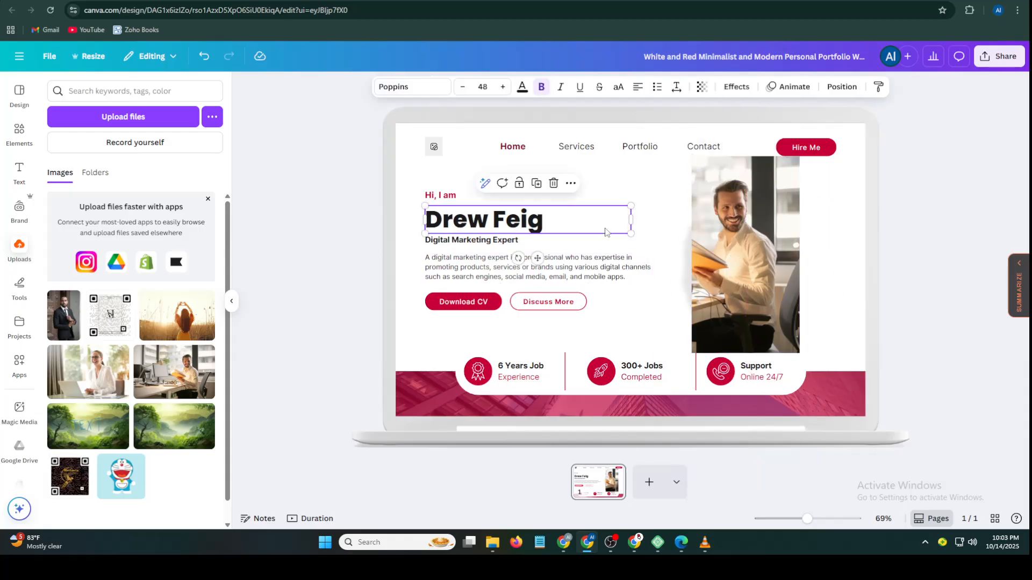
pyautogui.click(747, 271)
pyautogui.moveTo(747, 271); pyautogui.dragTo(742, 270)
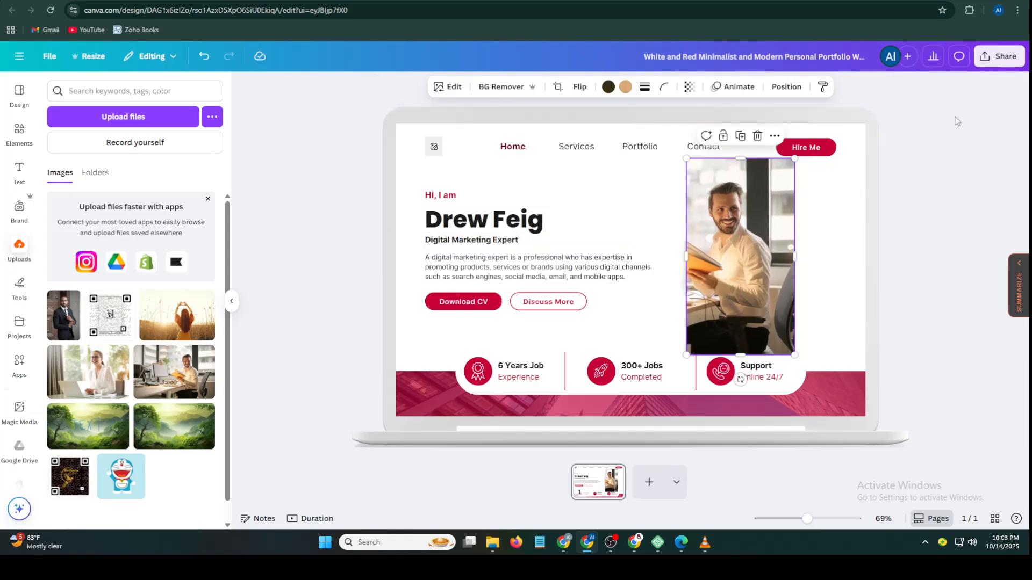
# - Open the design's download options and review the settings for the PDF Standard and PDF Print file types
pyautogui.click(997, 56)
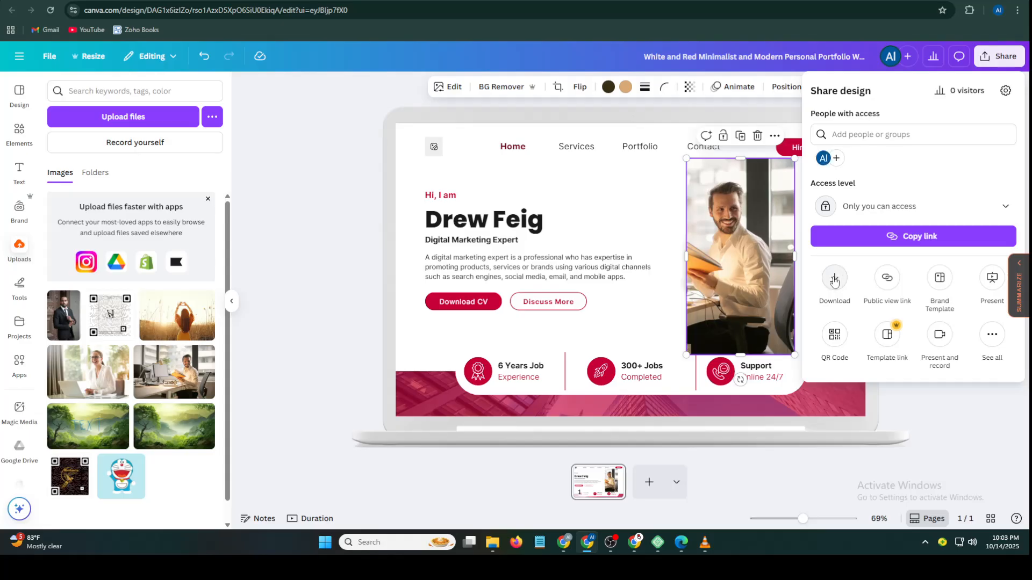
pyautogui.click(835, 278)
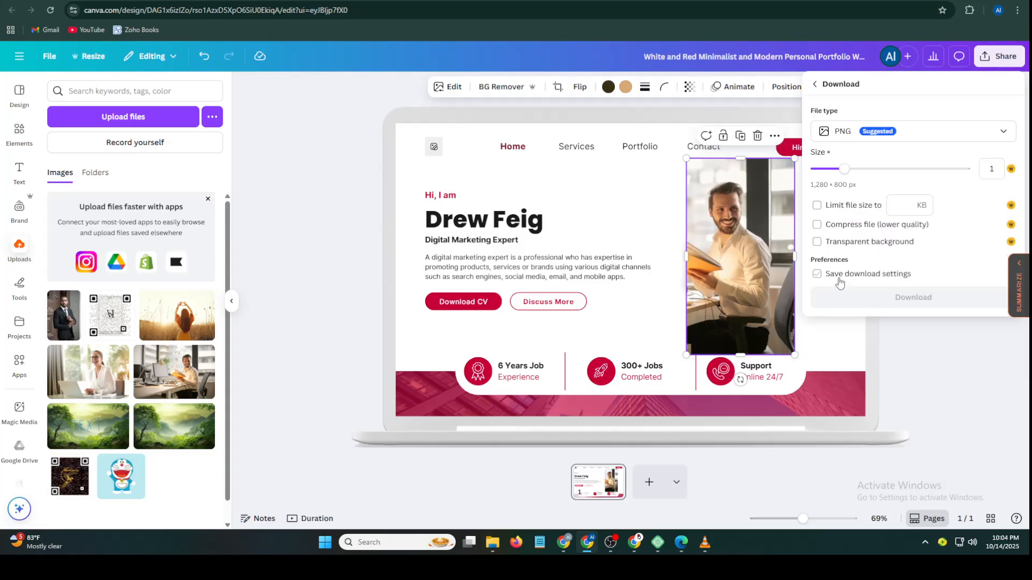
pyautogui.click(912, 138)
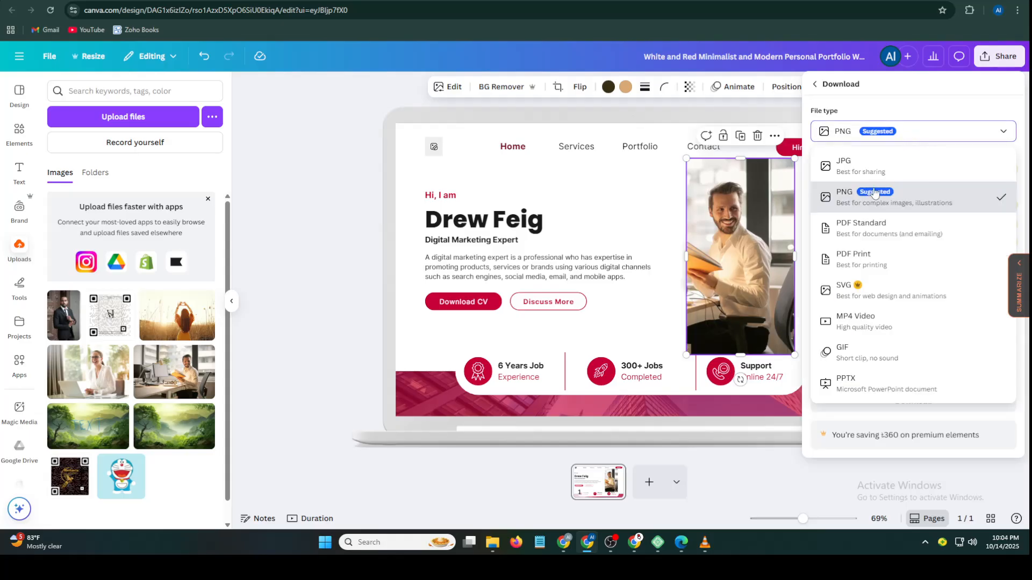
pyautogui.click(878, 228)
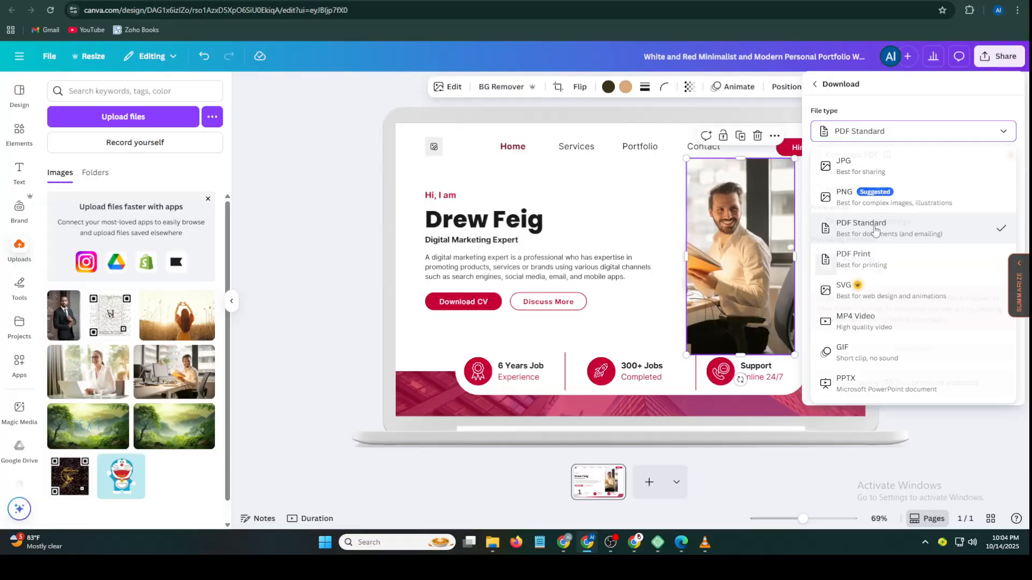
pyautogui.click(921, 131)
pyautogui.click(883, 260)
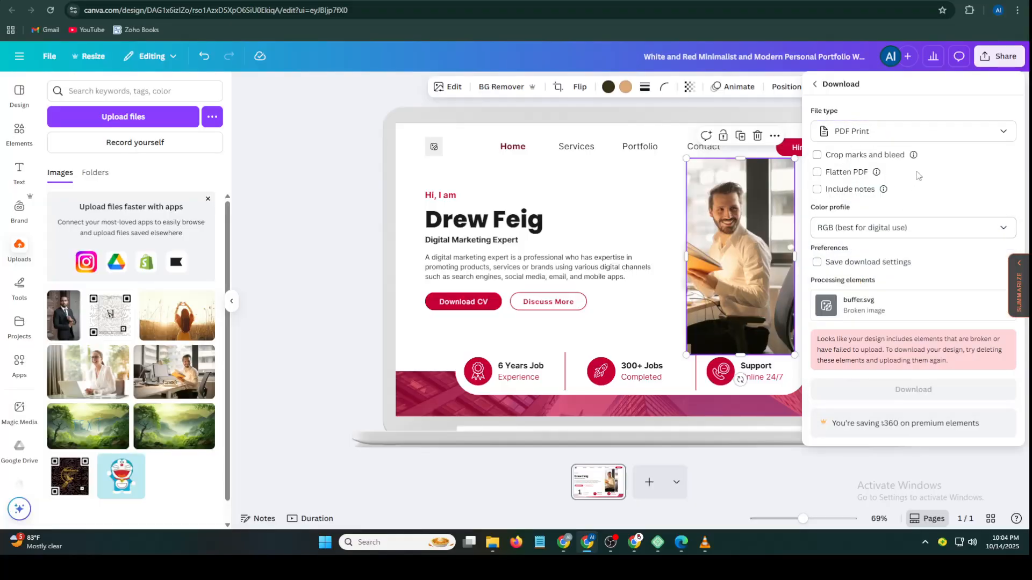
pyautogui.click(911, 137)
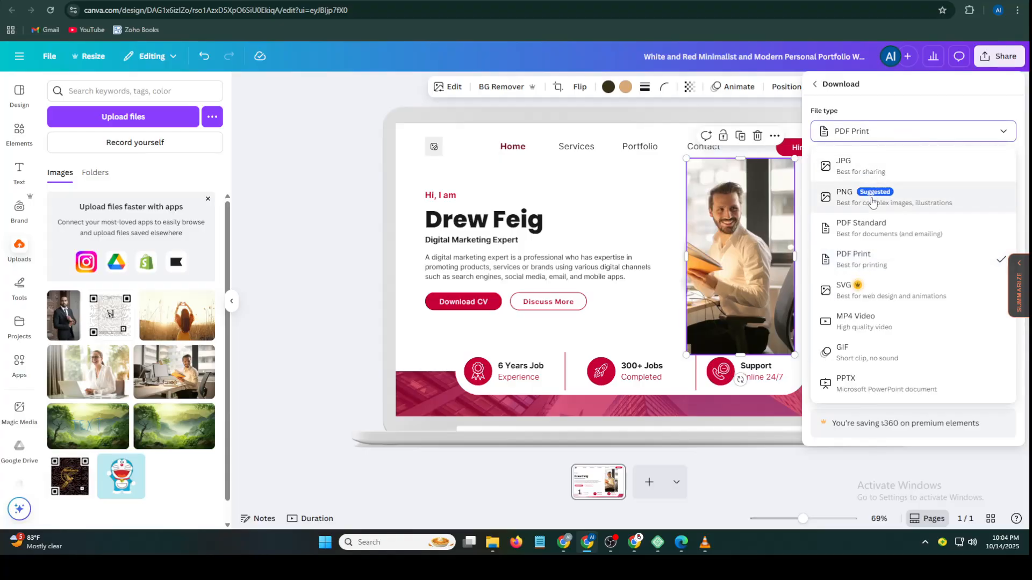
pyautogui.click(865, 228)
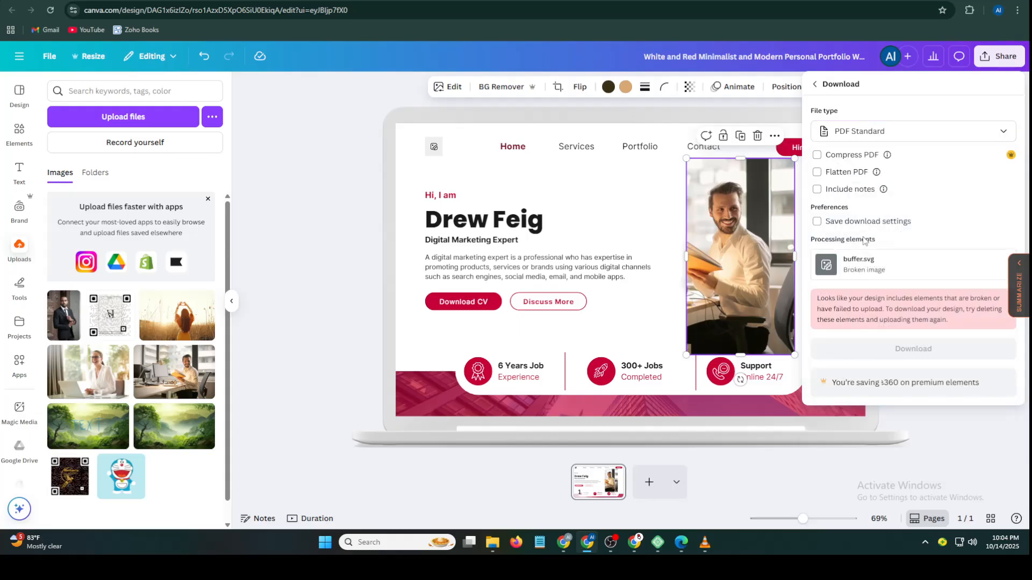
# - Review the download settings with PNG as the file type and close the download options without exporting
pyautogui.click(828, 221)
pyautogui.click(828, 221)
pyautogui.click(925, 135)
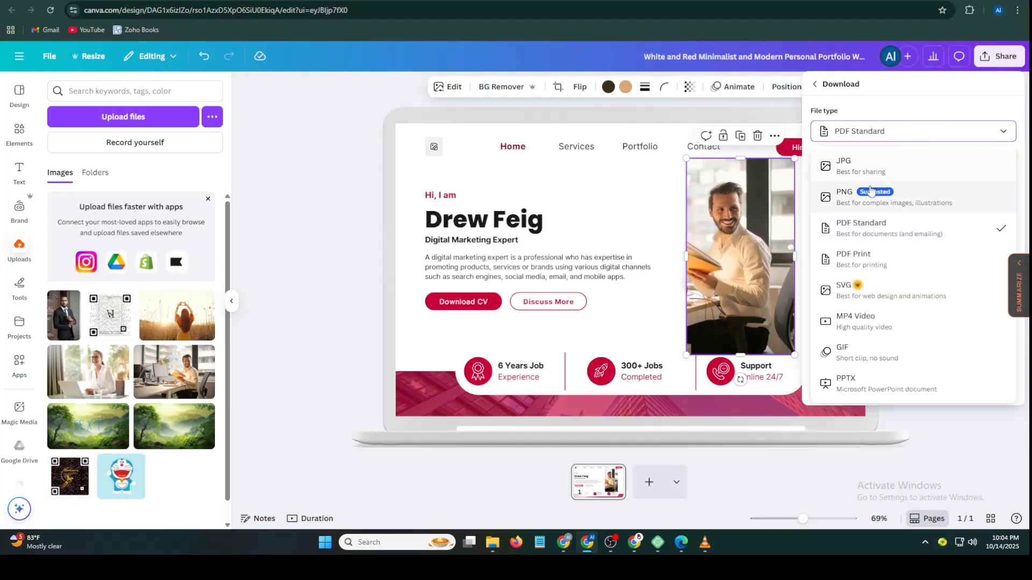
pyautogui.click(864, 202)
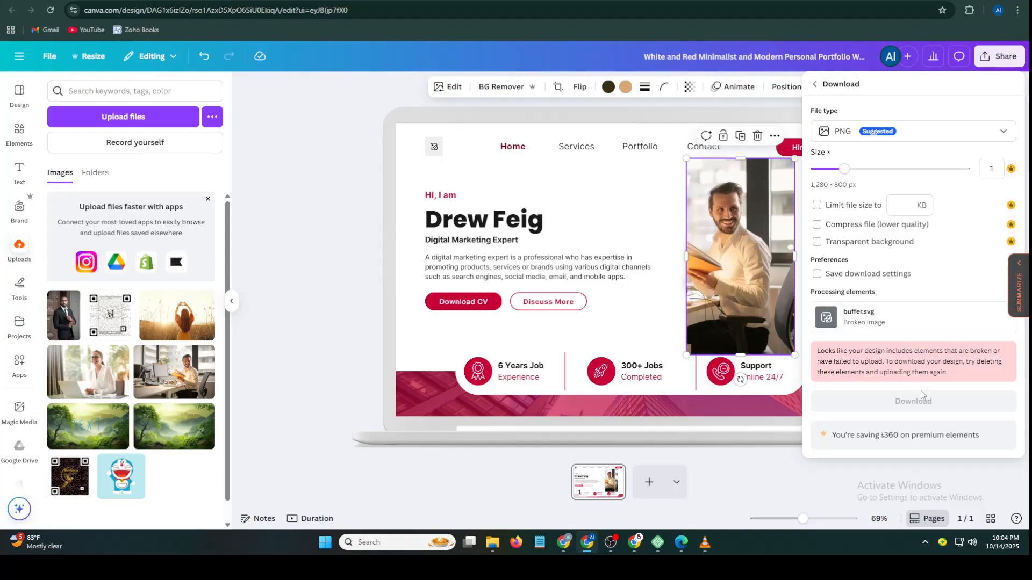
pyautogui.click(754, 110)
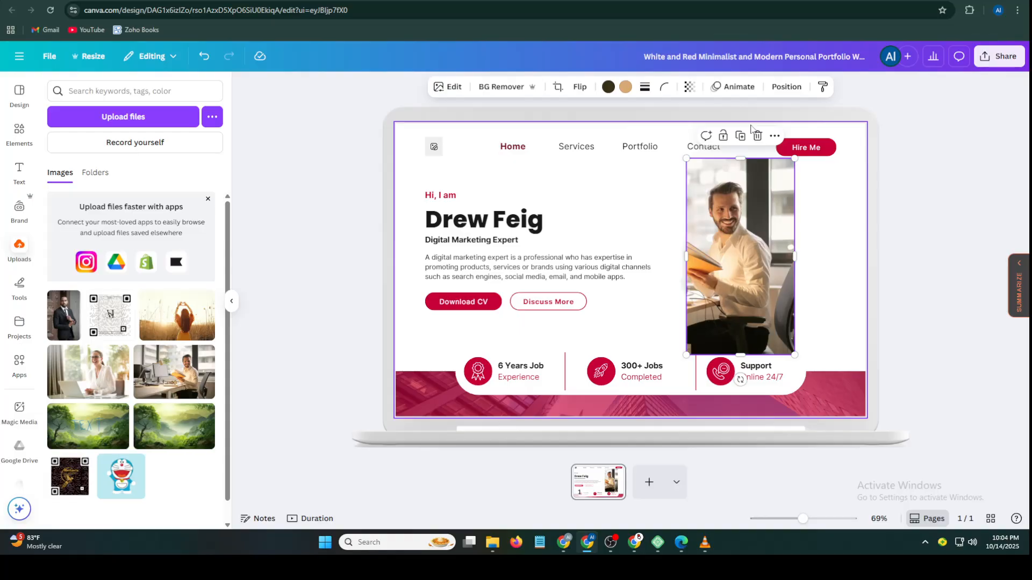